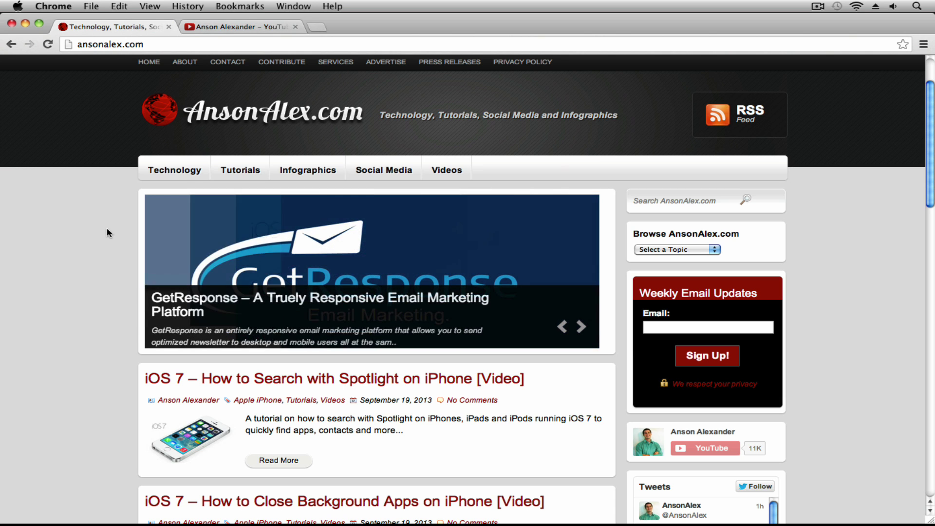
Switch to the AnsonAlex.com YouTube channel tab and scroll through its tutorial playlists
left_click(219, 27)
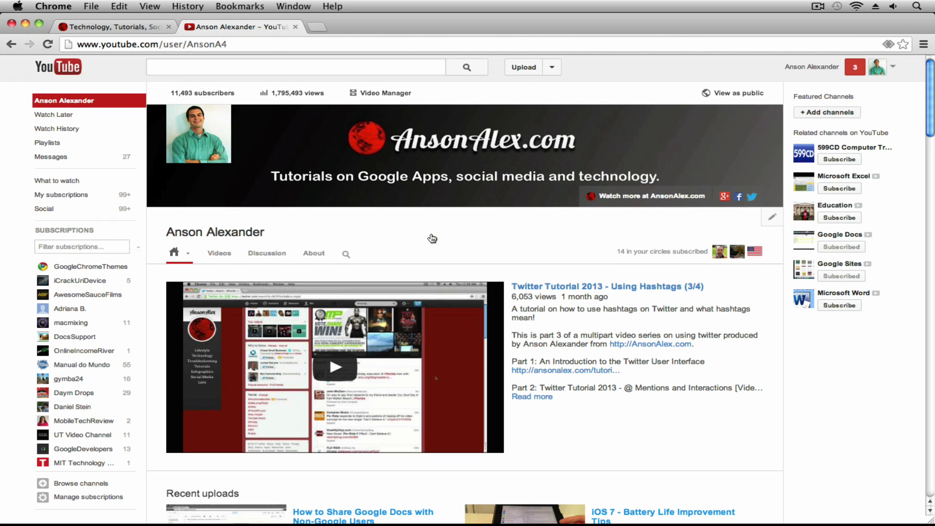
scroll(211, 304, "down", 10)
scroll(125, 341, "down", 5)
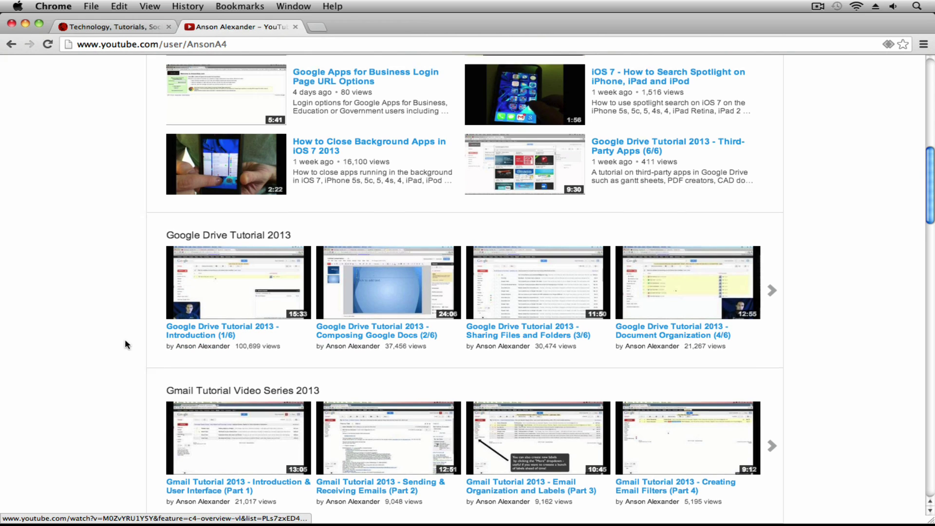
scroll(105, 391, "down", 2)
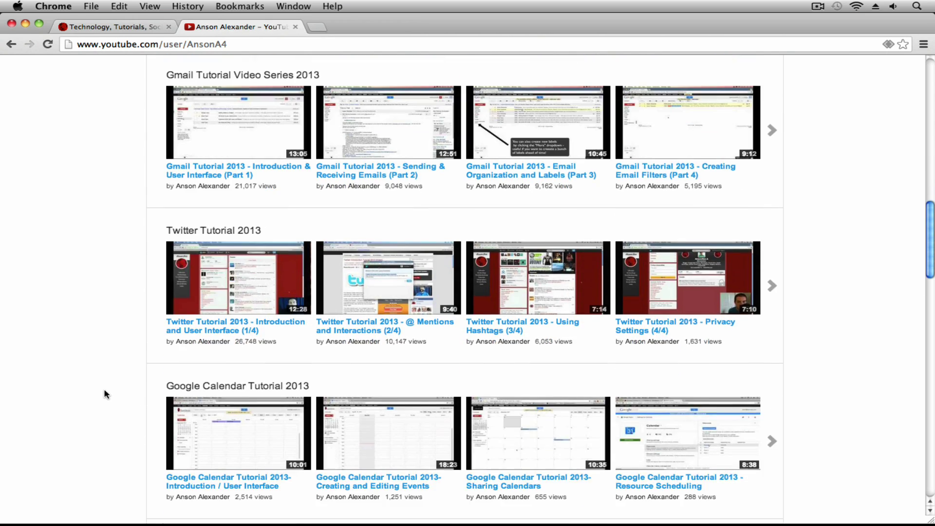
scroll(103, 387, "up", 15)
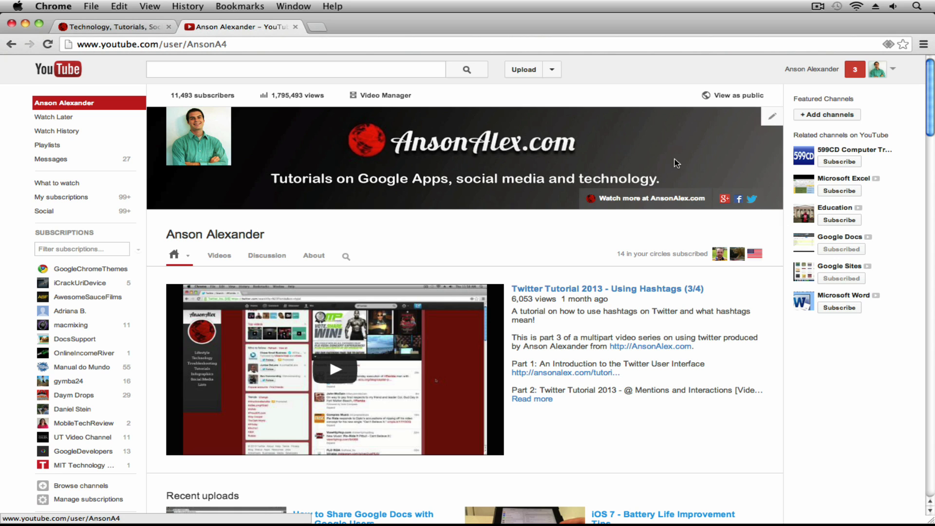
Open YouTube settings from the account avatar menu to view the account Overview
left_click(895, 71)
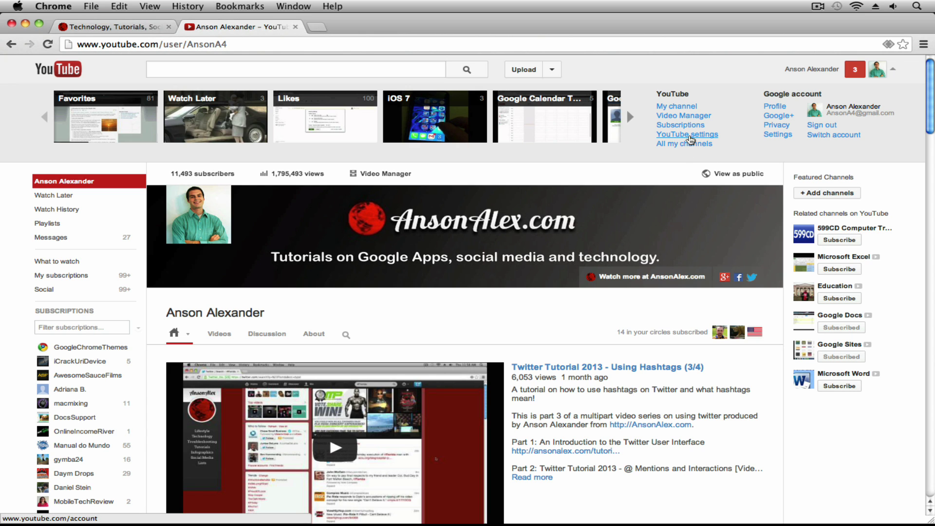
left_click(690, 139)
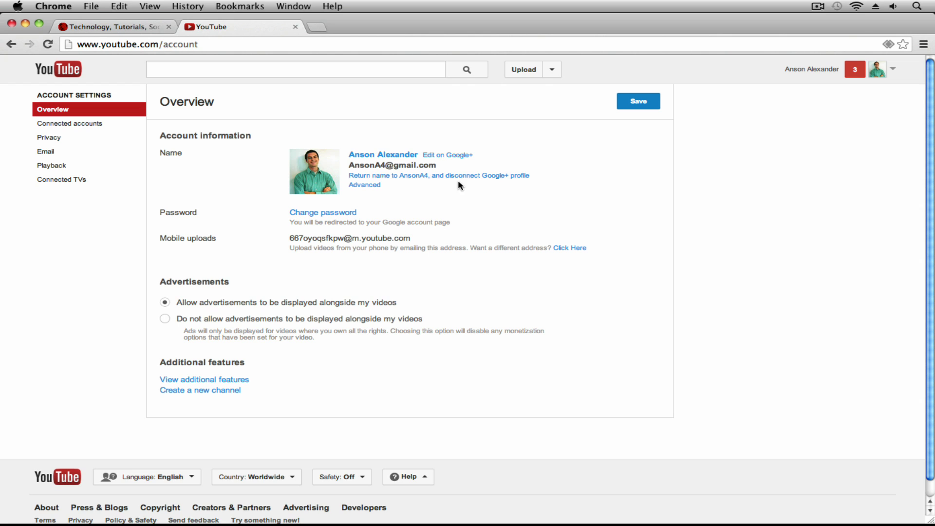
Bring the AnsonTest account's YouTube window to the front via Chrome's Dock menu
mouse_move(263, 524)
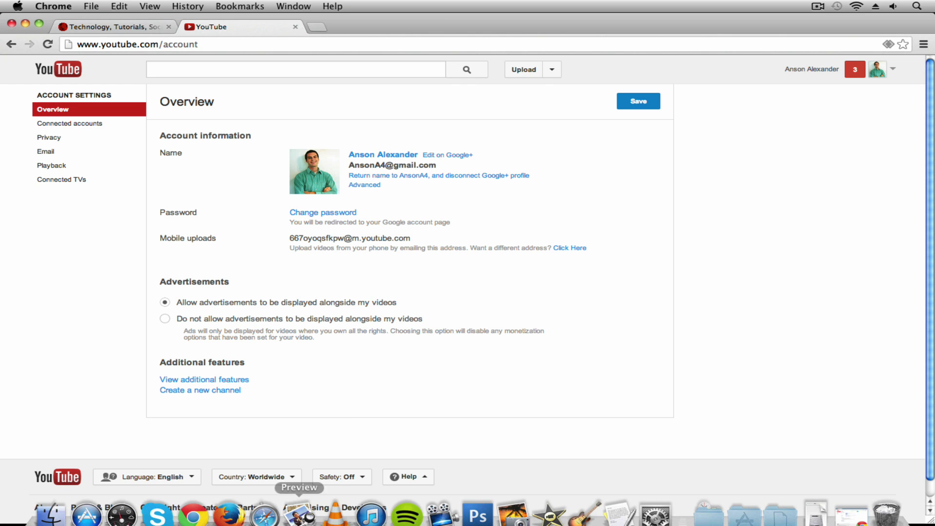
right_click(193, 502)
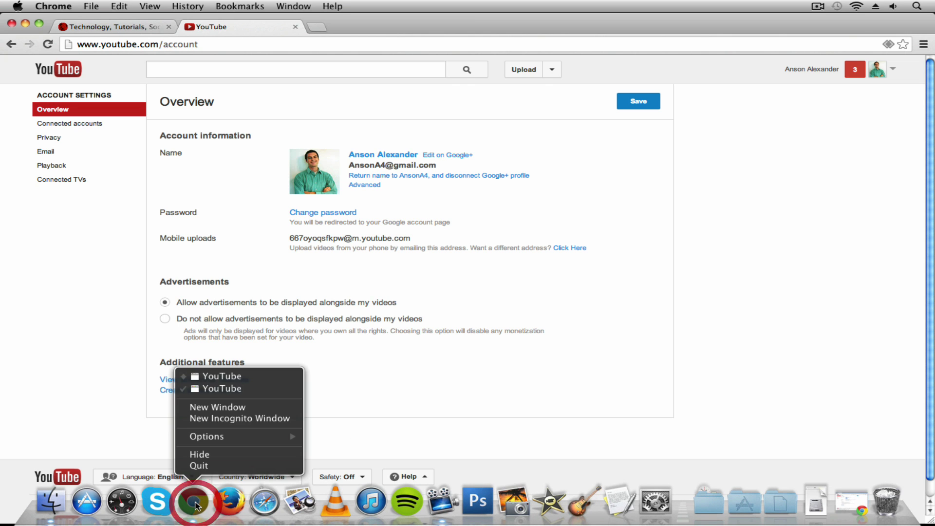
left_click(229, 377)
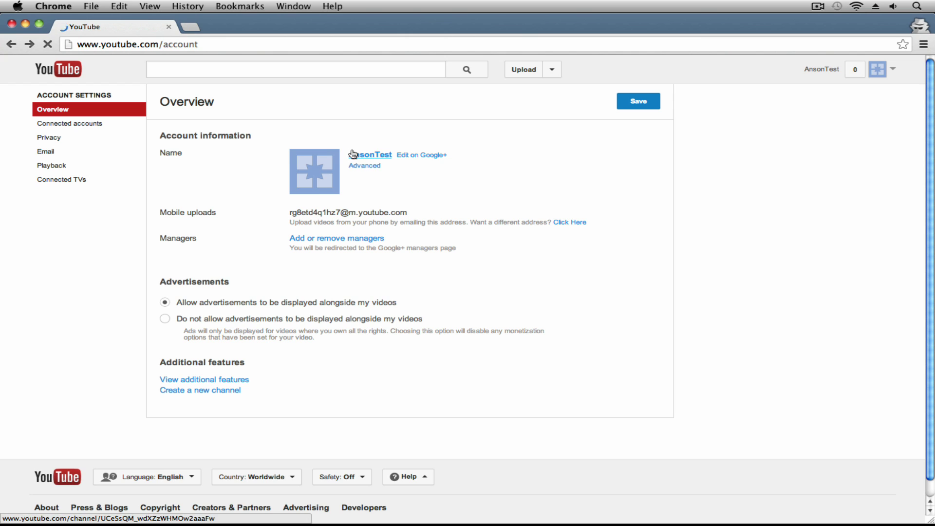
mouse_move(352, 154)
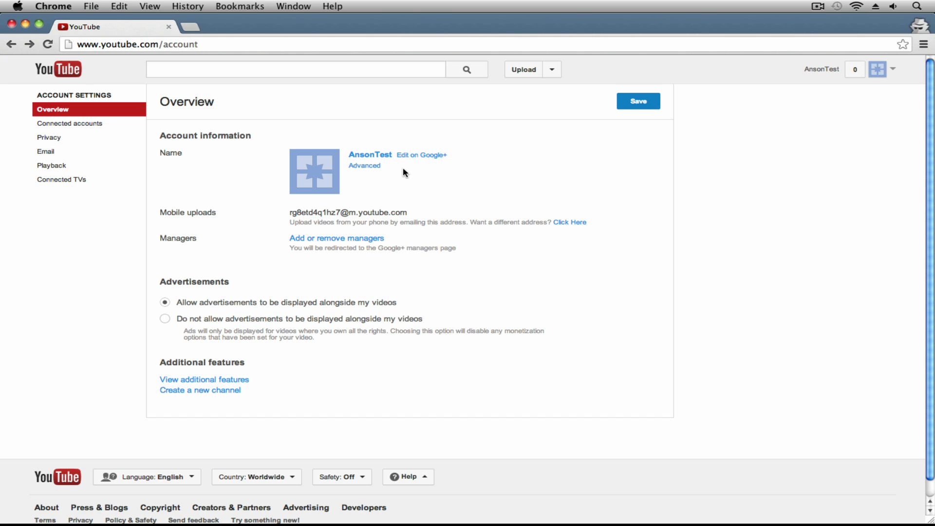
Rename the linked Google+ page from AnsonTest to 'AnsonTest Technology' and save it
left_click(412, 156)
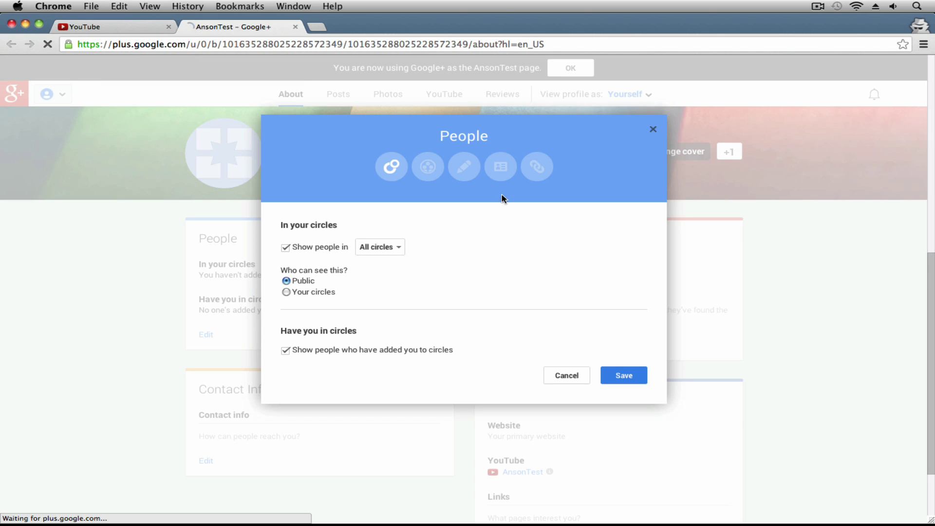
left_click(652, 129)
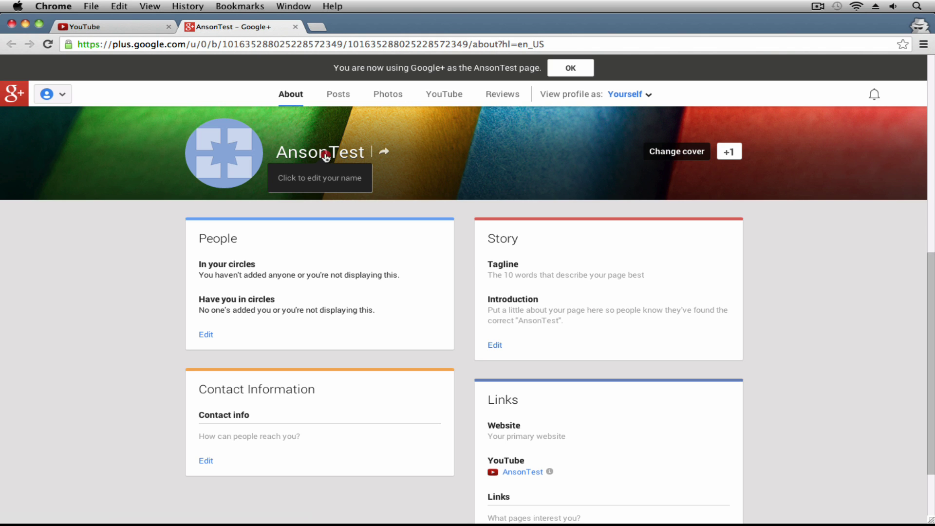
left_click(326, 155)
left_click(360, 275)
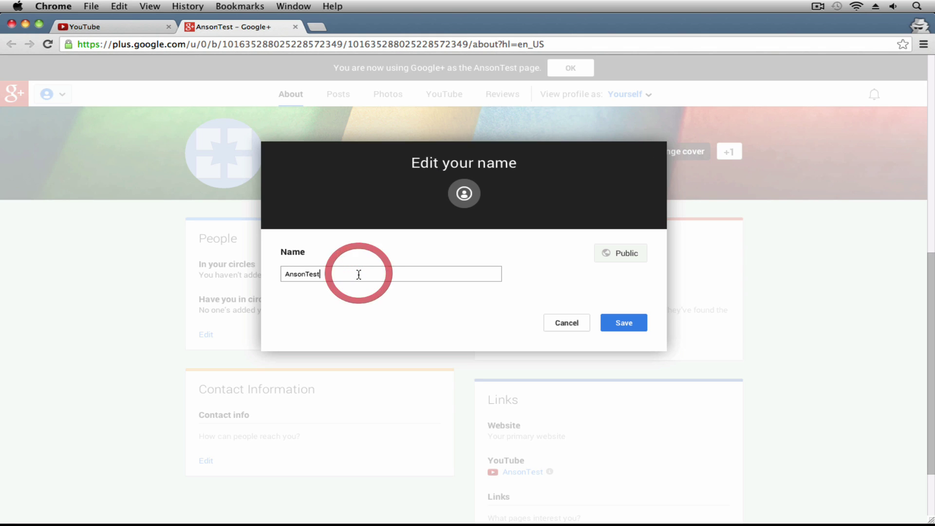
key("BackSpace")
type("t Technology")
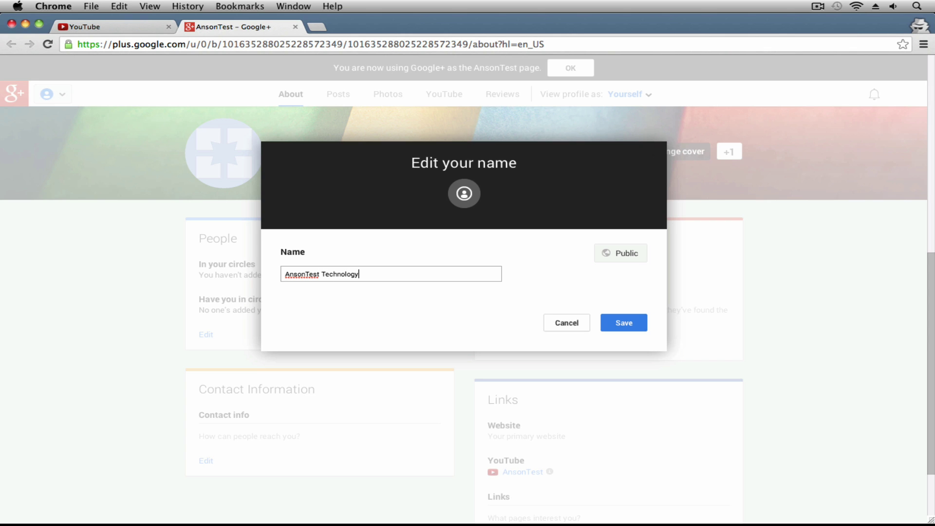
left_click(633, 323)
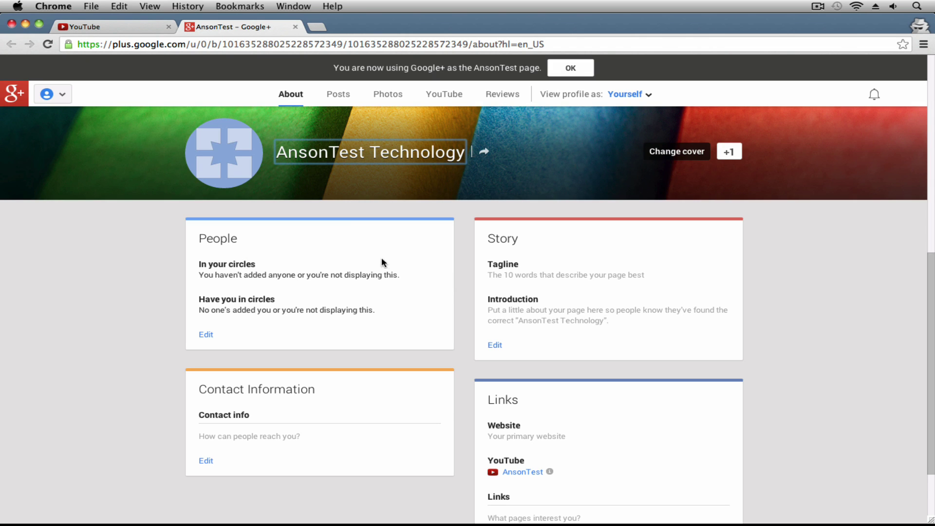
Refresh the YouTube account settings, sign out of the test account, and close the Google+ tab
left_click(111, 29)
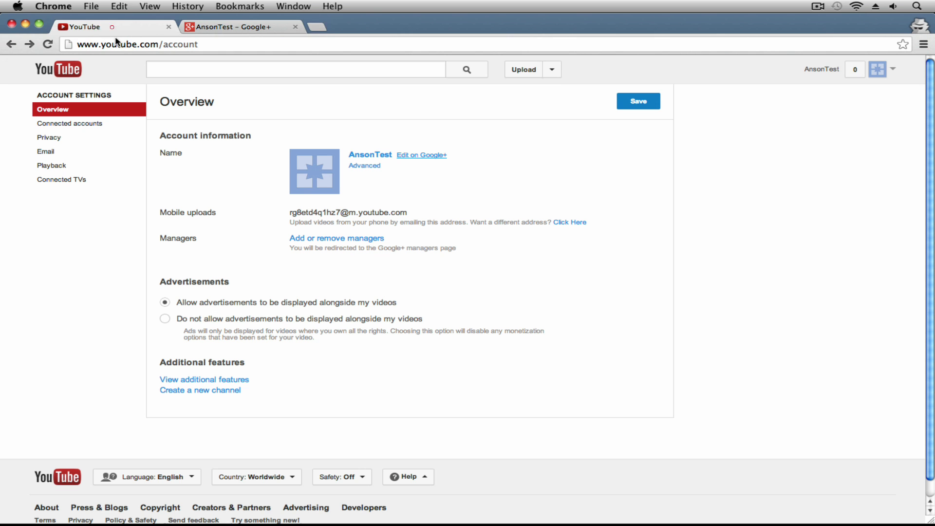
left_click(50, 44)
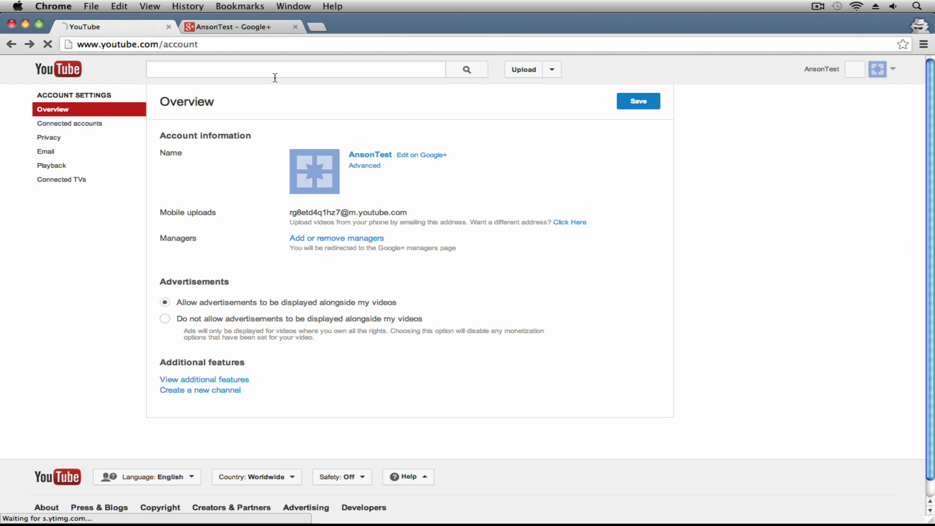
left_click(68, 111)
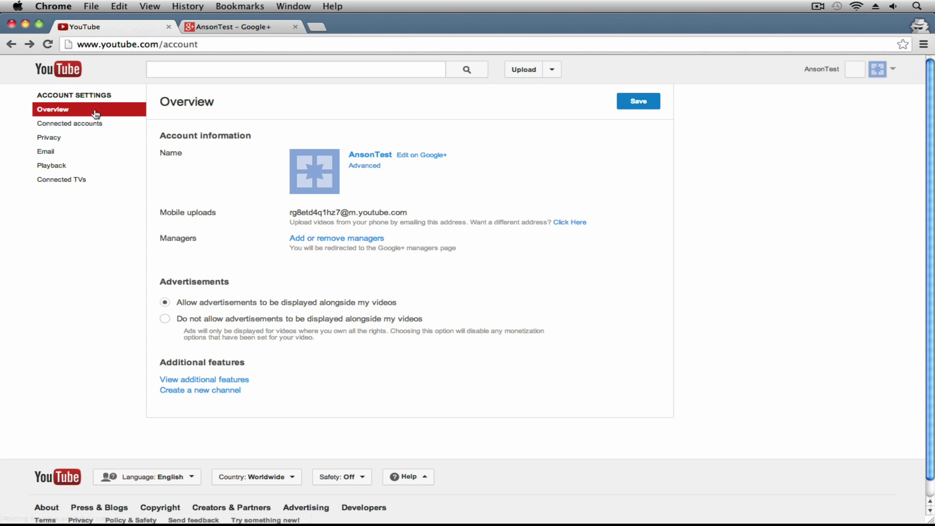
left_click(895, 72)
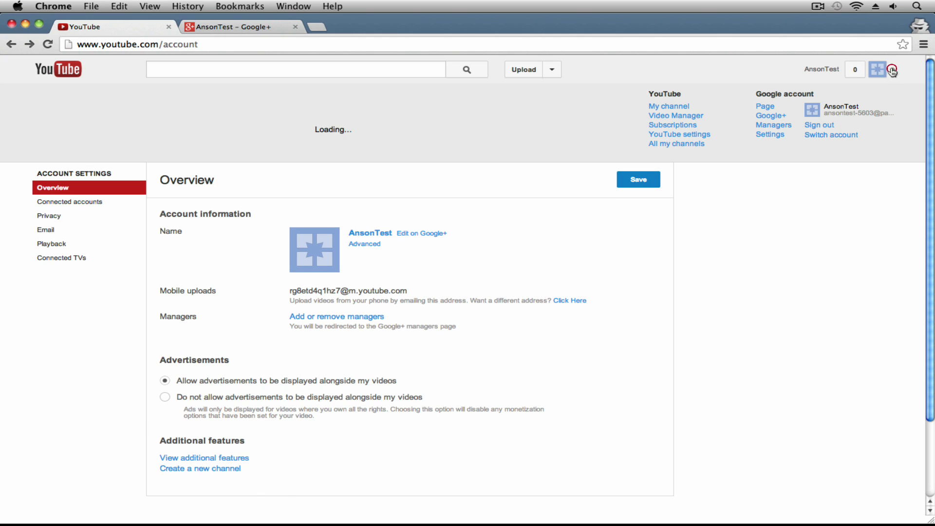
left_click(816, 126)
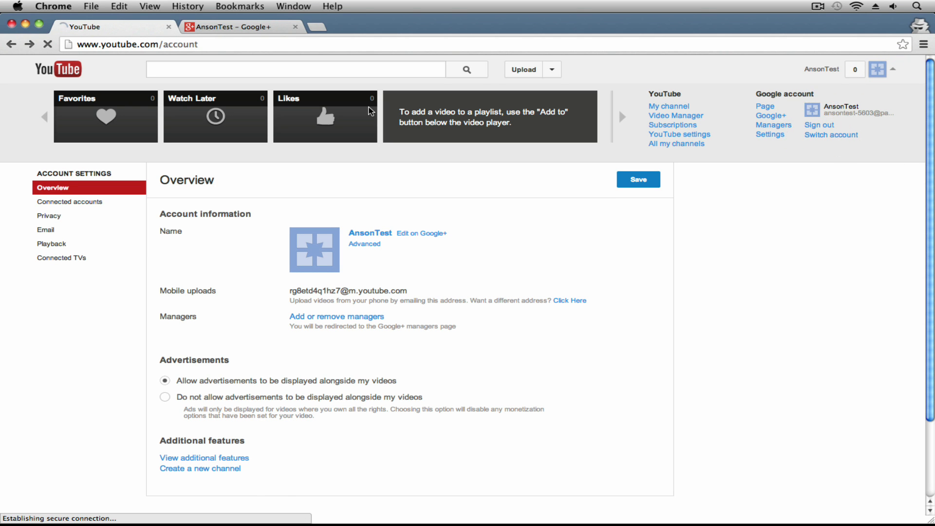
left_click(295, 27)
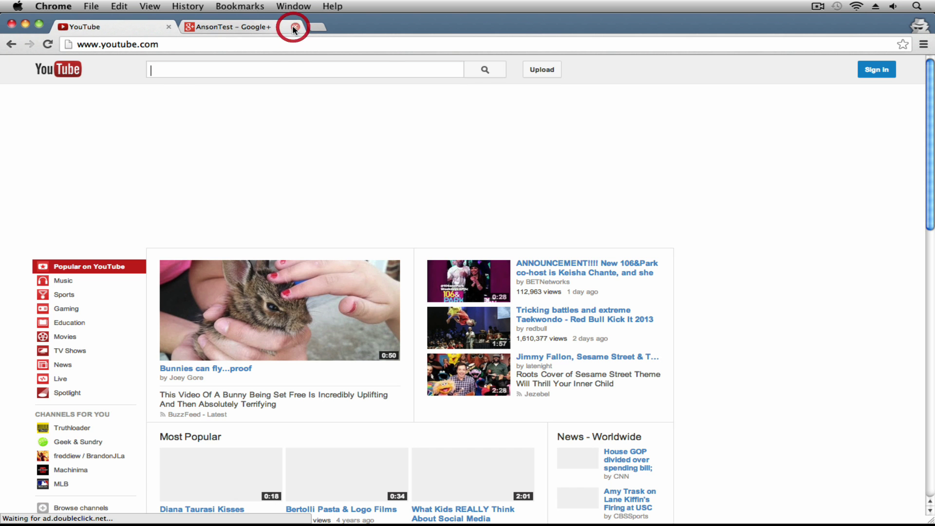
Sign back in to YouTube with the test account's e-mail and password
left_click(878, 66)
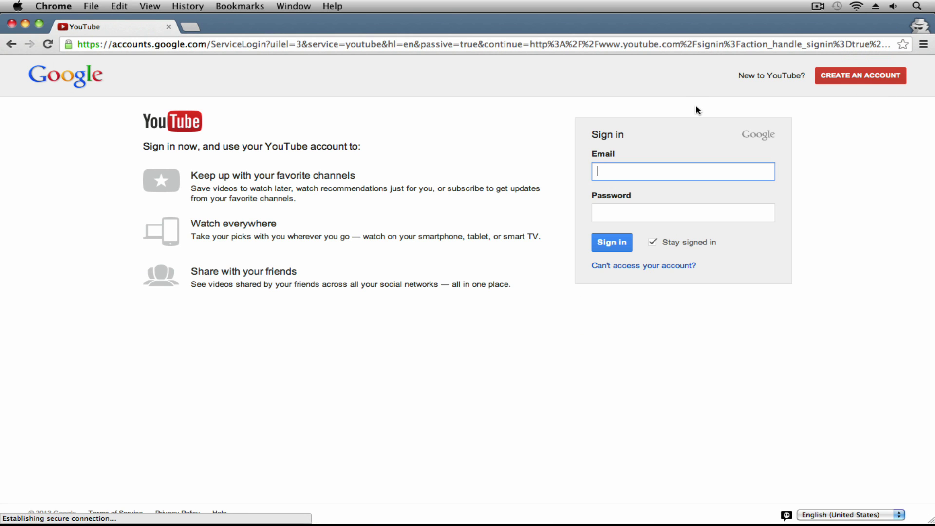
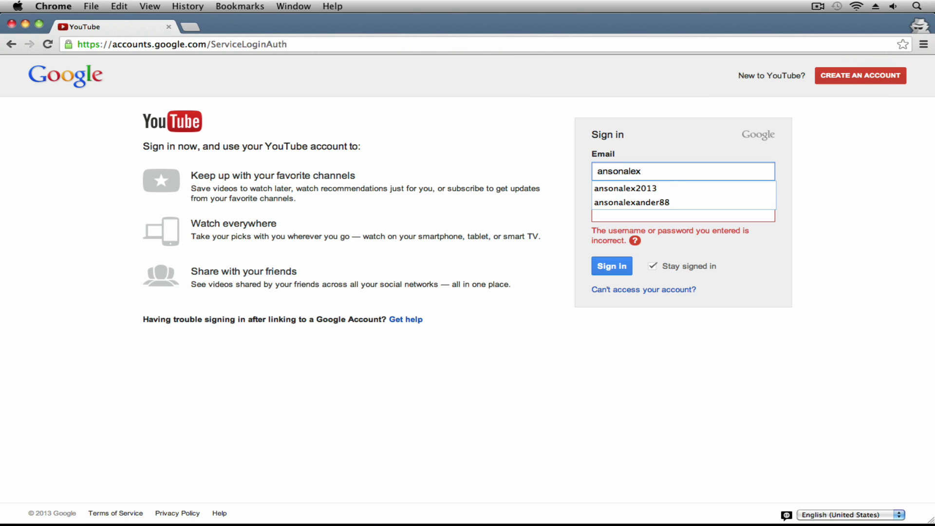
key("Tab")
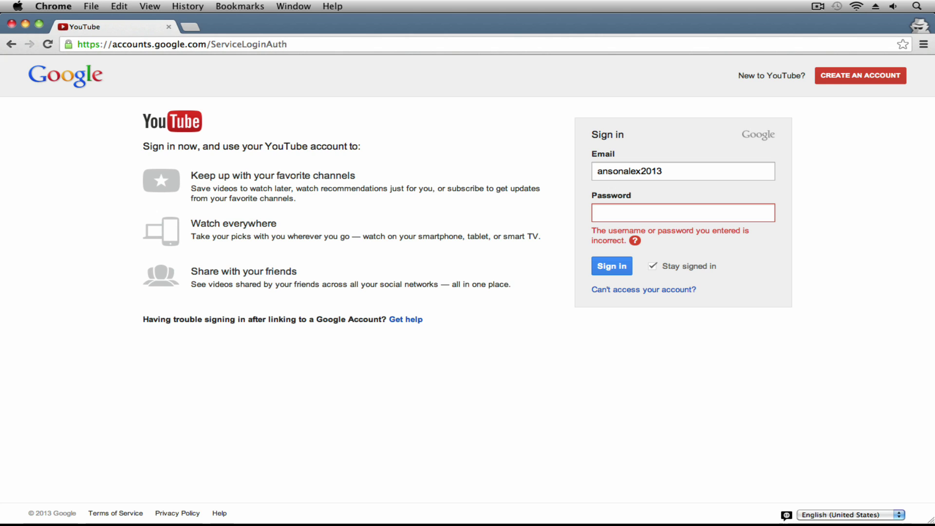
type("•••••••••••••")
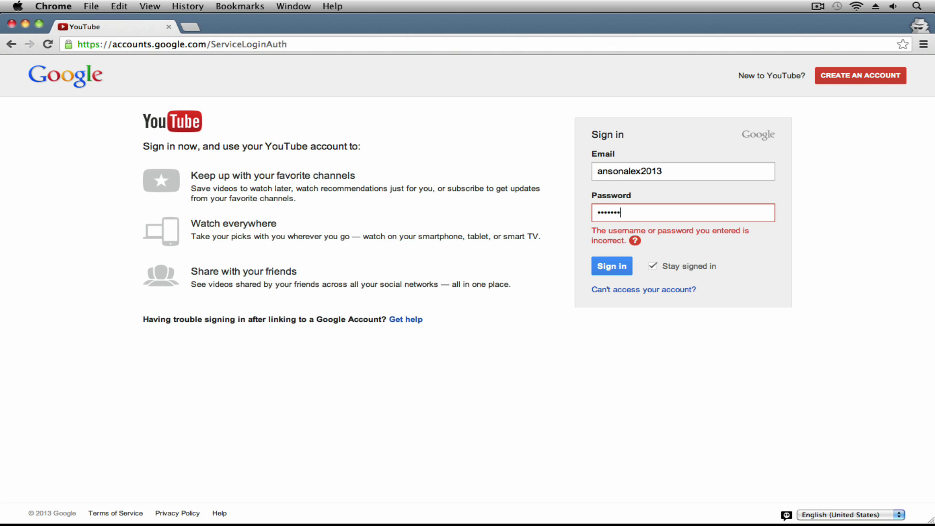
key("Return")
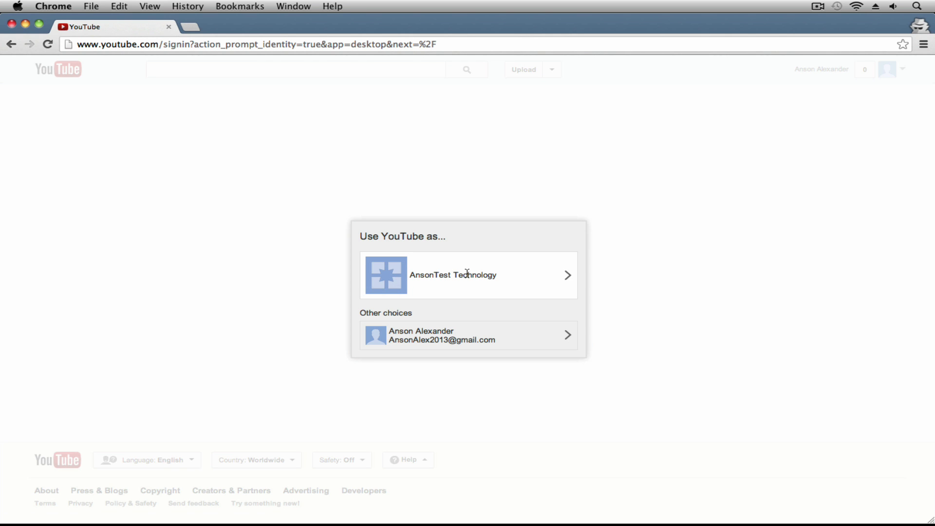
Use YouTube as AnsonTest Technology, then move the window to compare with the main account
left_click(491, 278)
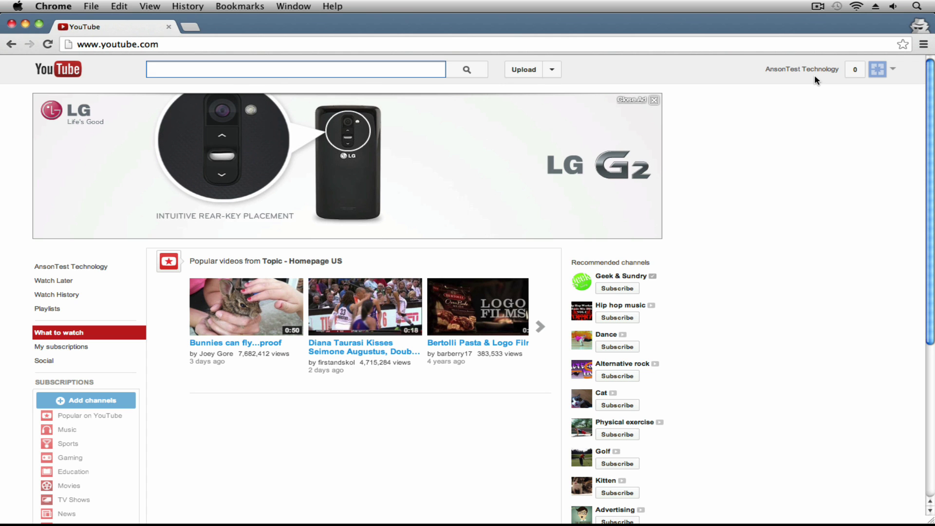
left_click_drag(770, 22, 770, 294)
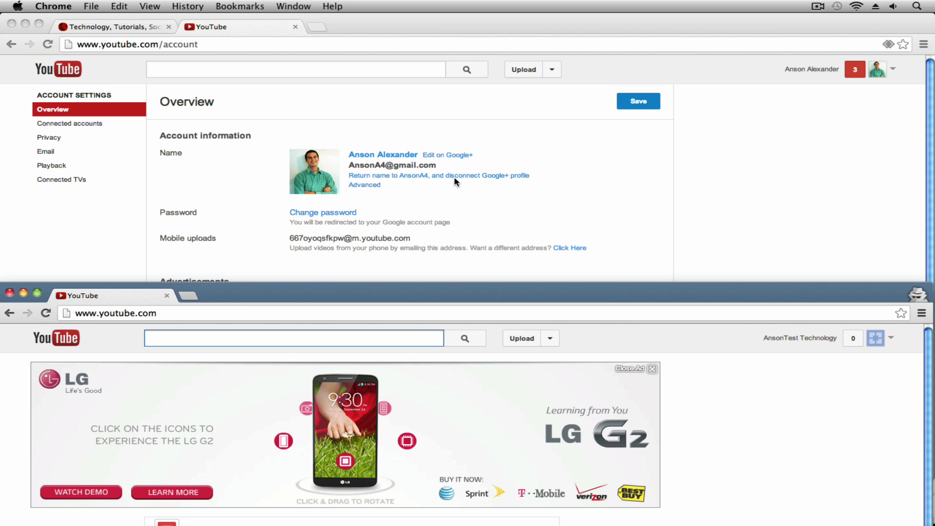
left_click_drag(482, 291, 486, 7)
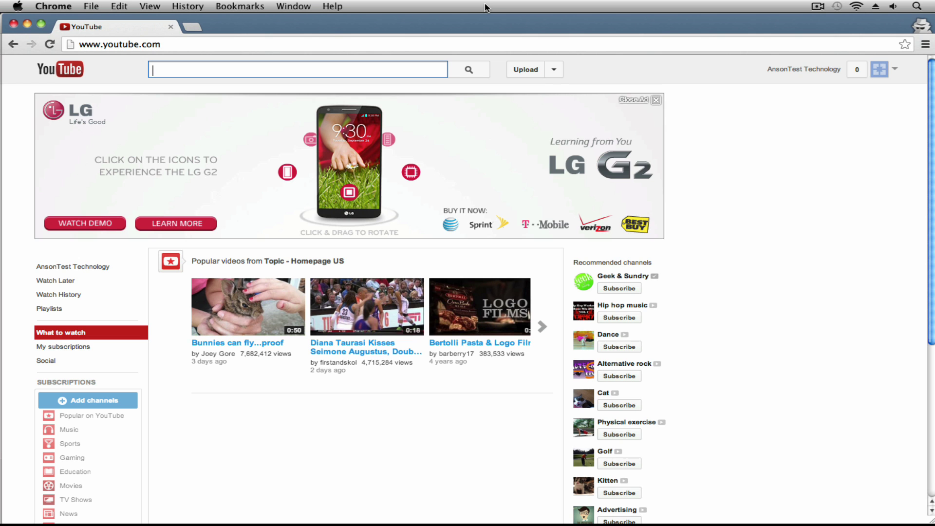
left_click_drag(441, 27, 560, 109)
Close the test account's window and bring the AnsonAlex.com homepage tab to the front
left_click(132, 107)
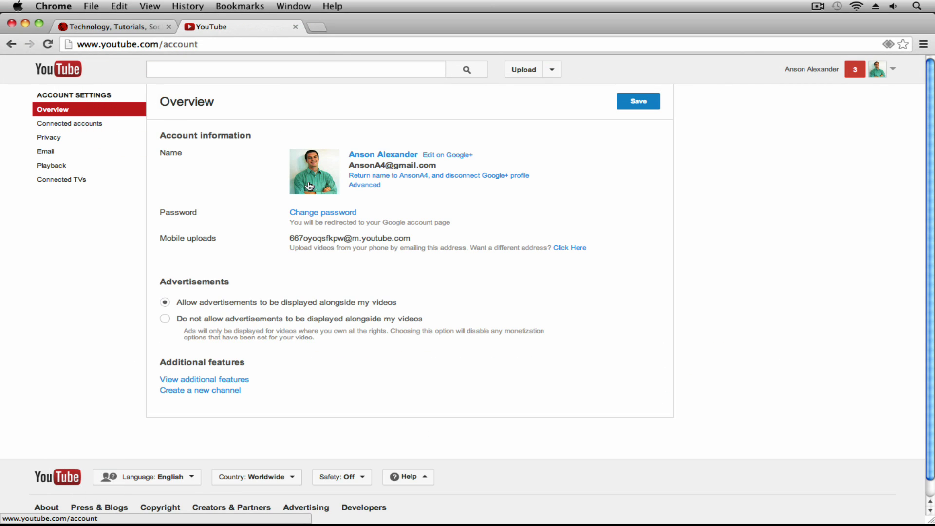
left_click(650, 194)
left_click(103, 27)
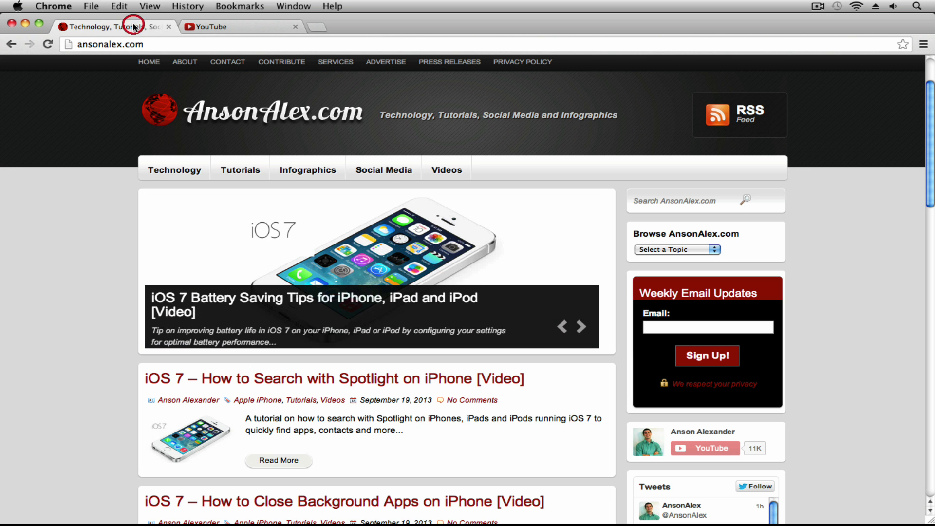
left_click(54, 226)
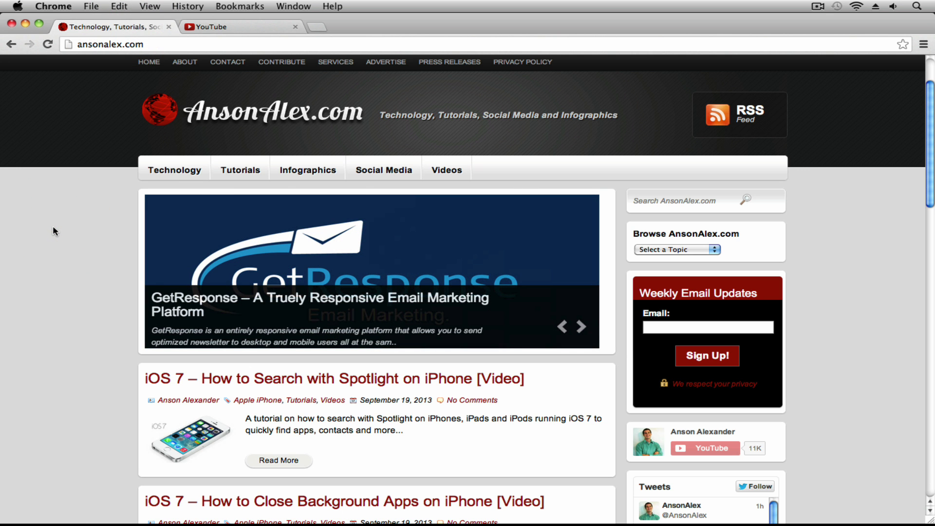